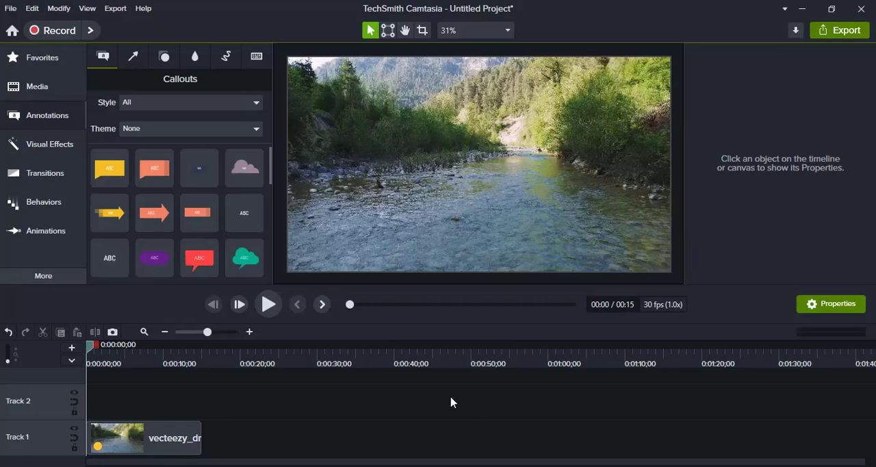
Step: Preview the river clip on Track 1, stopping playback at about 0:00:01;18
{"action": "left_click_drag", "start_coordinate": [180, 440], "coordinate": [153, 445]}
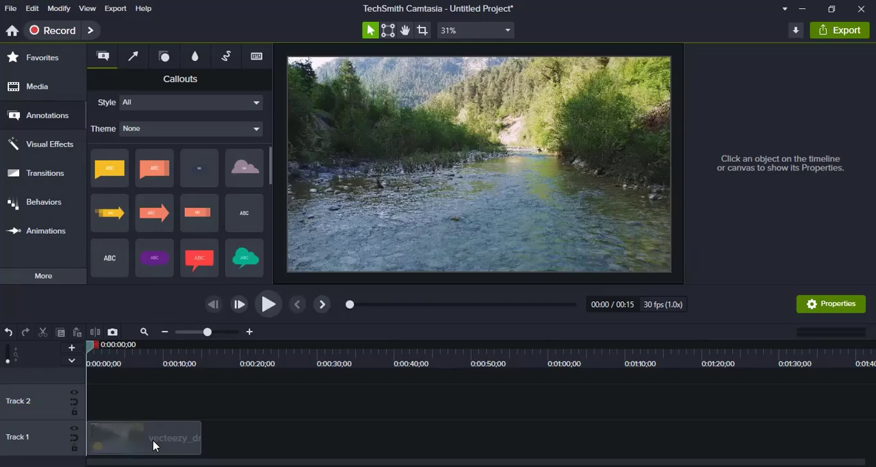
{"action": "left_click", "coordinate": [153, 445]}
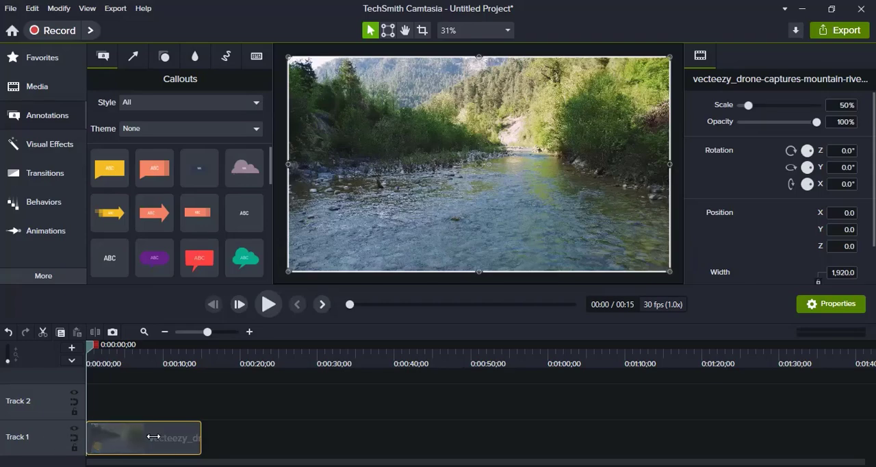
{"action": "left_click", "coordinate": [268, 304]}
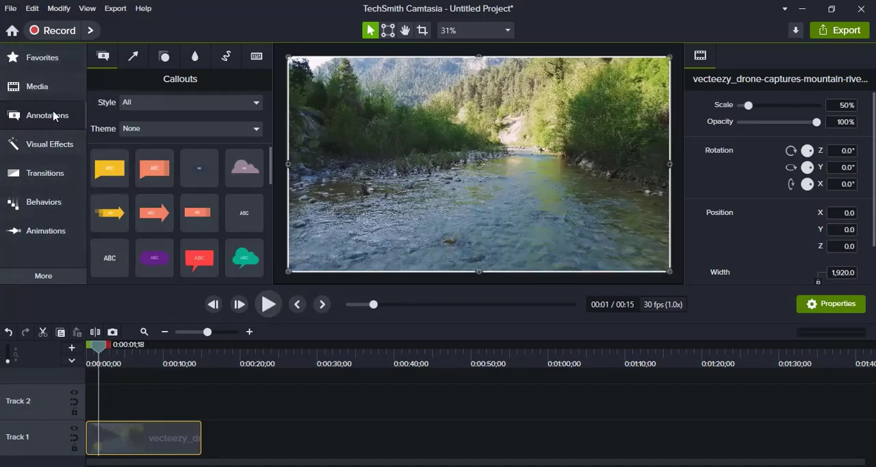
Step: Add the white ABC text callout with pink stroke from the Basic style to the canvas and widen its text box
{"action": "left_click", "coordinate": [63, 142]}
{"action": "left_click", "coordinate": [52, 116]}
{"action": "left_click", "coordinate": [171, 104]}
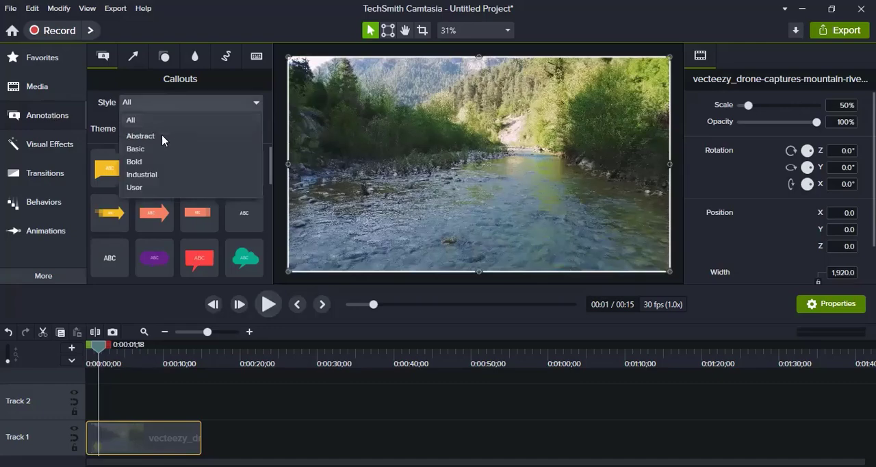
{"action": "left_click", "coordinate": [145, 149]}
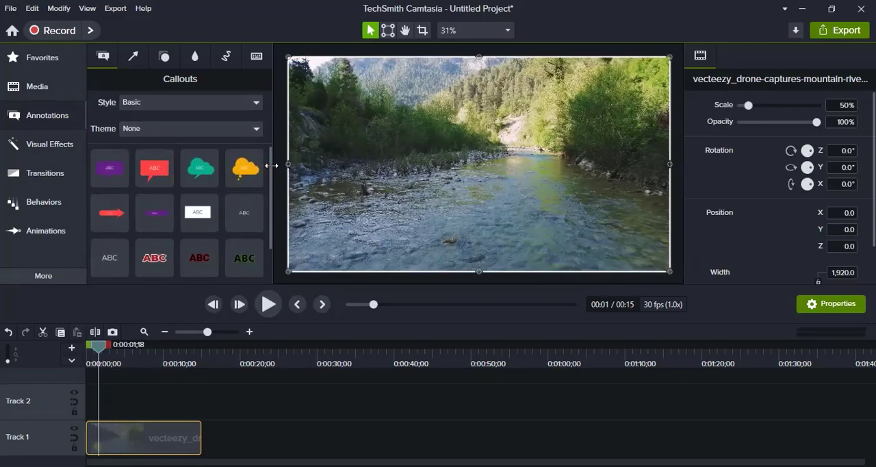
{"action": "mouse_move", "coordinate": [270, 215]}
{"action": "left_mouse_down"}
{"action": "mouse_move", "coordinate": [269, 243]}
{"action": "mouse_move", "coordinate": [269, 225]}
{"action": "left_mouse_up"}
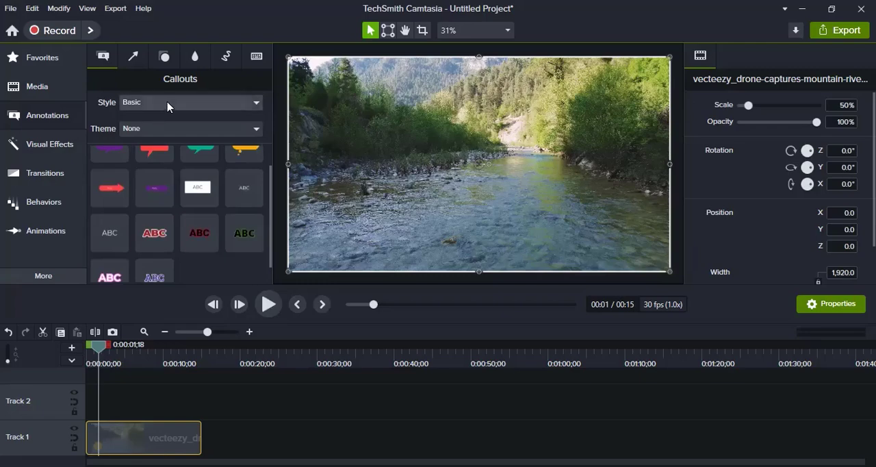
{"action": "left_click_drag", "start_coordinate": [267, 264], "coordinate": [192, 276]}
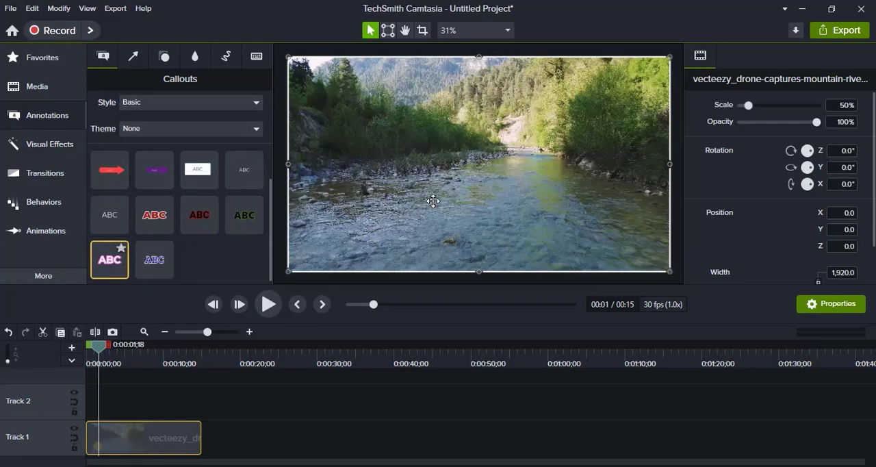
{"action": "left_click_drag", "start_coordinate": [433, 200], "coordinate": [438, 195]}
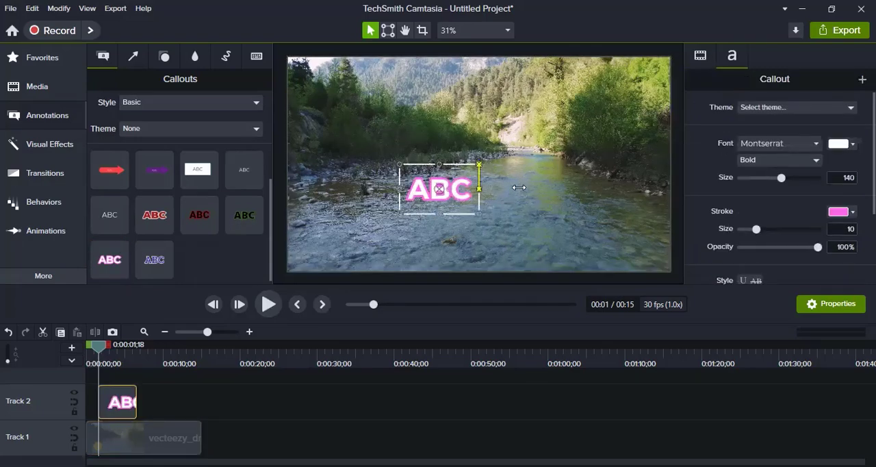
{"action": "left_click_drag", "start_coordinate": [590, 186], "coordinate": [614, 189]}
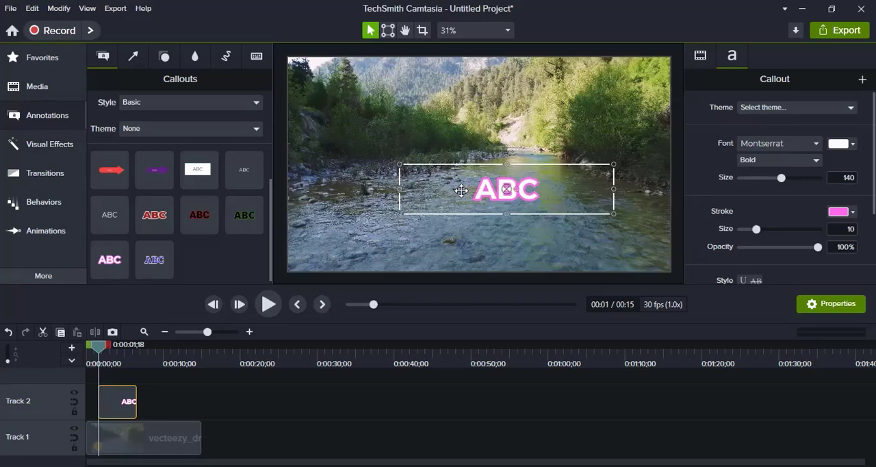
Step: Try the purple speech bubble callout on the canvas with its fill changed to #897022, and delete it
{"action": "scroll", "coordinate": [267, 204], "scroll_direction": "up", "scroll_amount": 2}
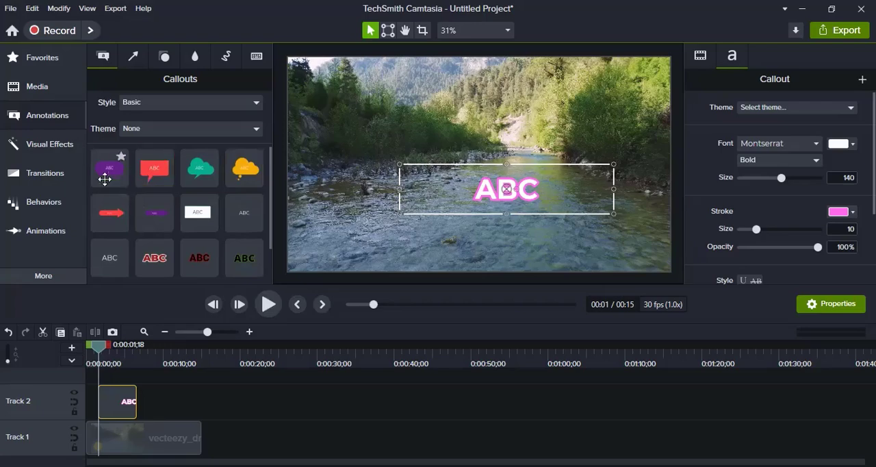
{"action": "mouse_move", "coordinate": [103, 176]}
{"action": "left_mouse_down"}
{"action": "mouse_move", "coordinate": [468, 206]}
{"action": "mouse_move", "coordinate": [434, 147]}
{"action": "left_mouse_up"}
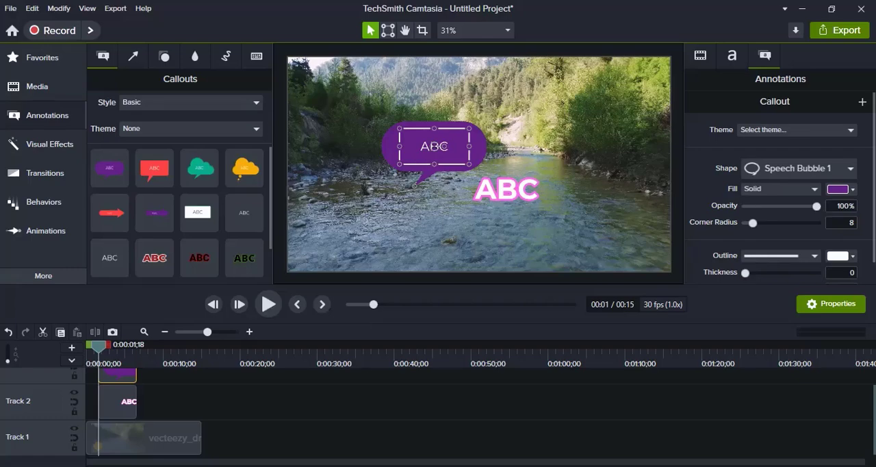
{"action": "left_click", "coordinate": [841, 189]}
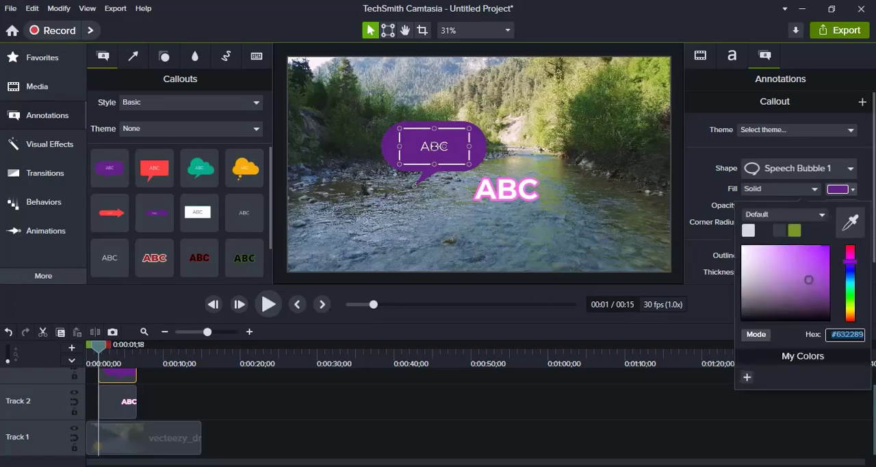
{"action": "left_click_drag", "start_coordinate": [851, 263], "coordinate": [852, 313]}
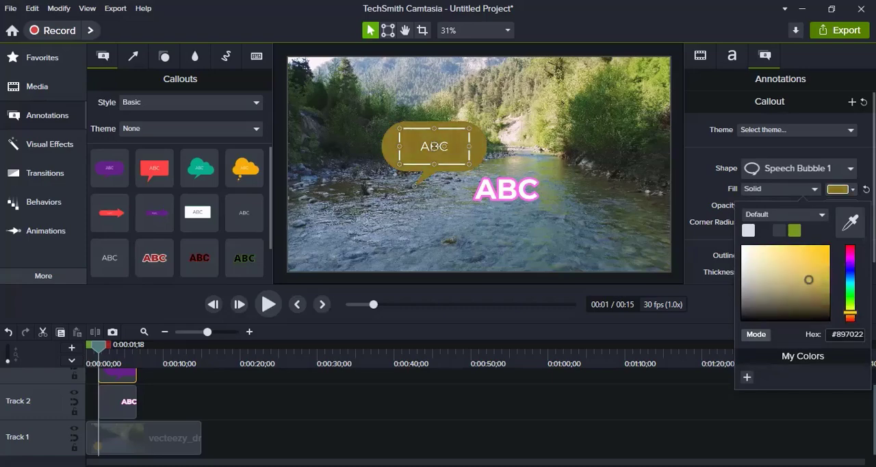
{"action": "left_click", "coordinate": [411, 145]}
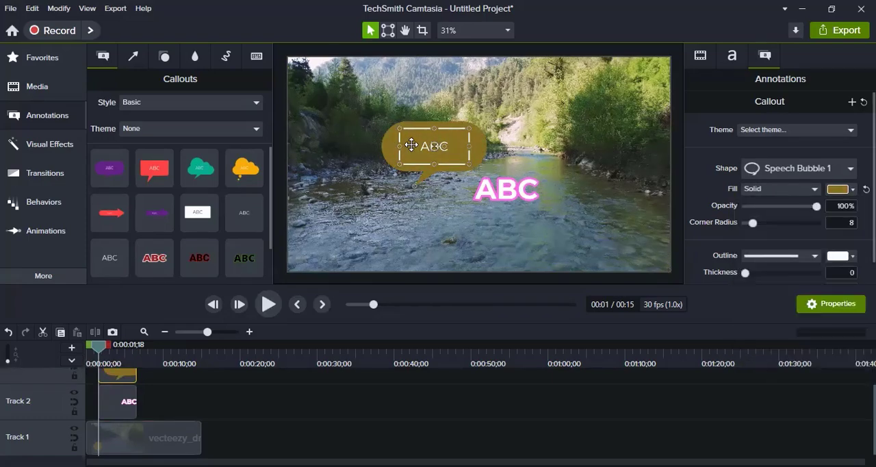
{"action": "key", "text": "Delete"}
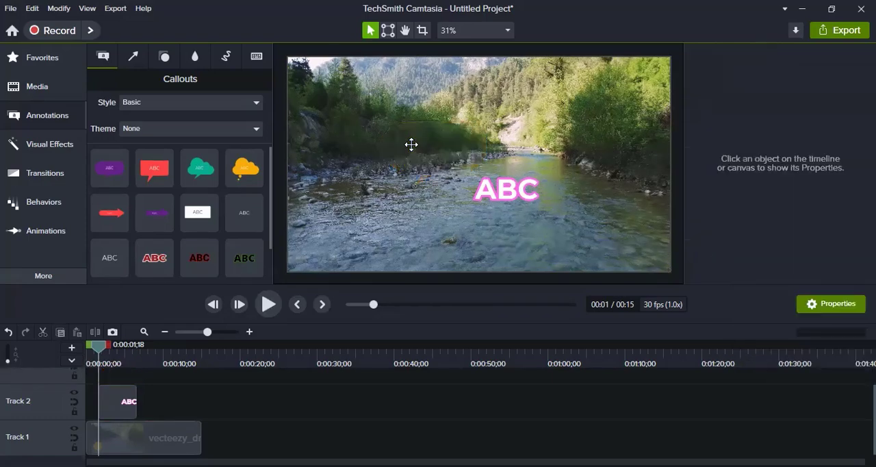
Step: Set the callout style filter to All and browse the callouts to the end of the list
{"action": "left_click", "coordinate": [181, 108]}
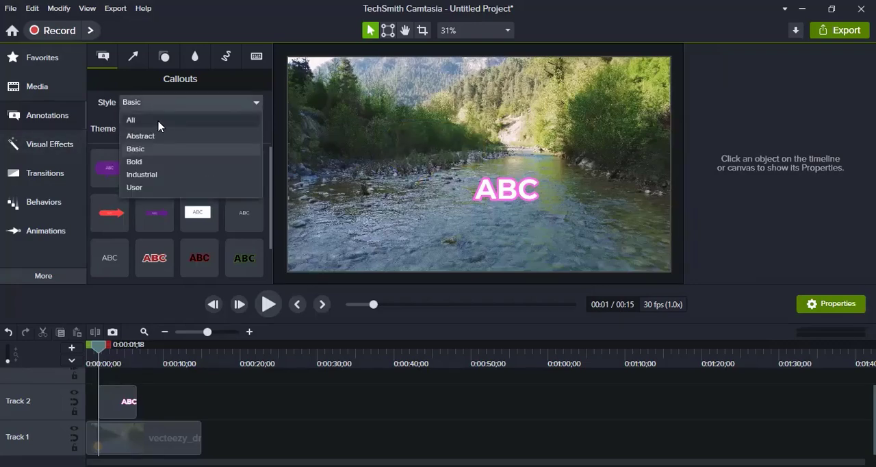
{"action": "left_click", "coordinate": [159, 126]}
{"action": "left_click_drag", "start_coordinate": [270, 172], "coordinate": [270, 271]}
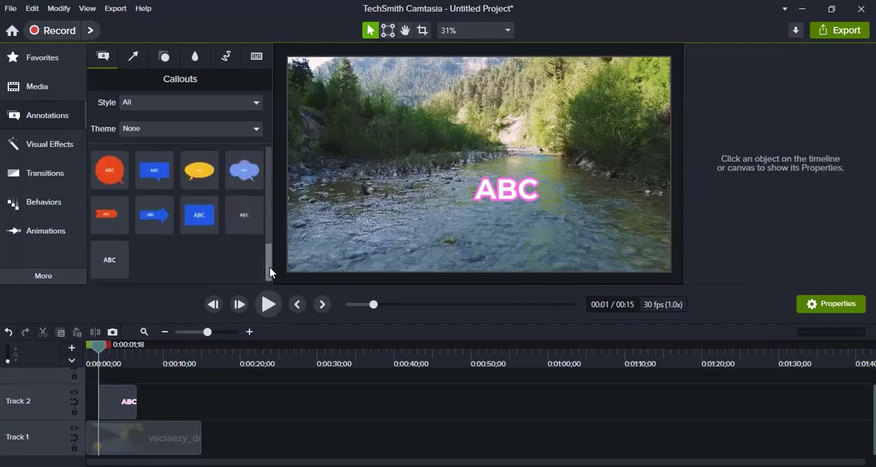
Step: Replace the ABC callout text with "camtasia video tutorial"
{"action": "double_click", "coordinate": [492, 195]}
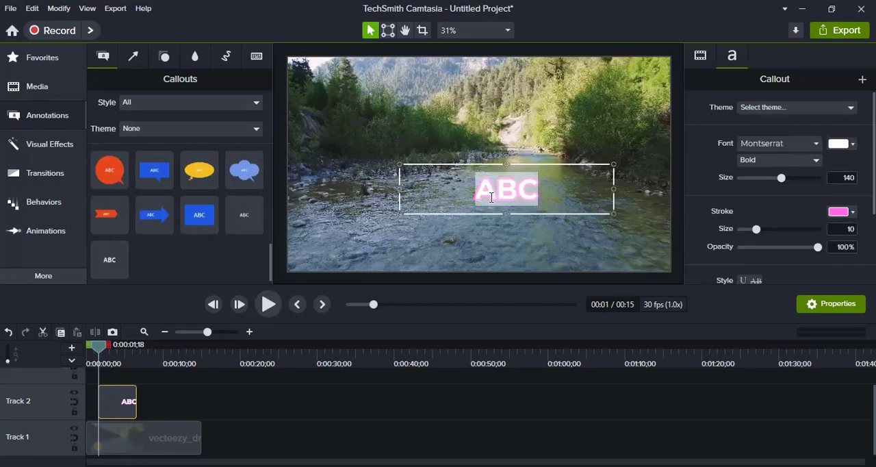
{"action": "type", "text": "camtasia"}
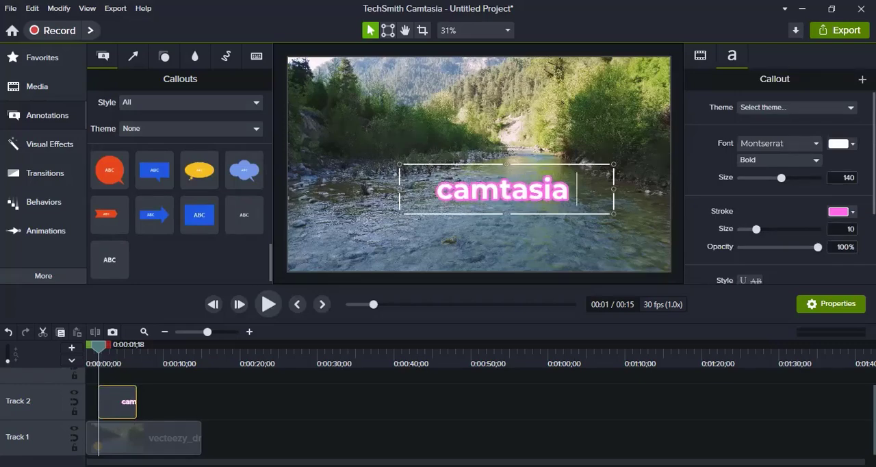
{"action": "type", "text": " video fu"}
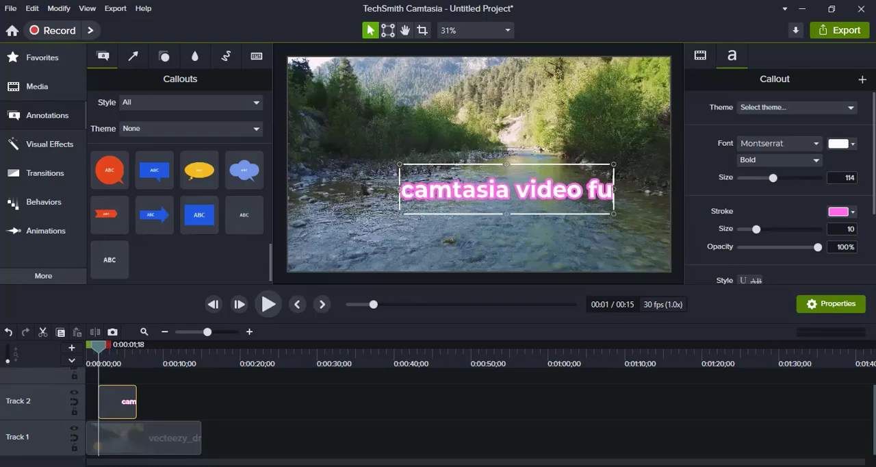
{"action": "key", "text": "BackSpace"}
{"action": "key", "text": "BackSpace"}
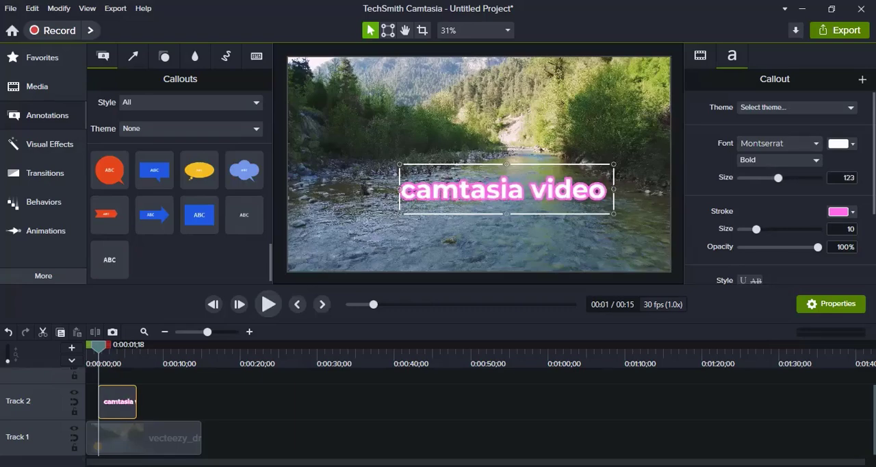
{"action": "type", "text": "tutorial"}
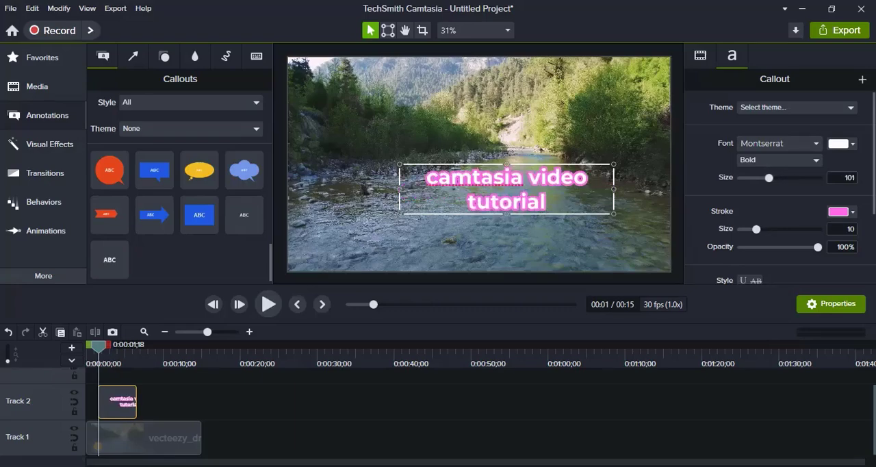
{"action": "left_click", "coordinate": [525, 122]}
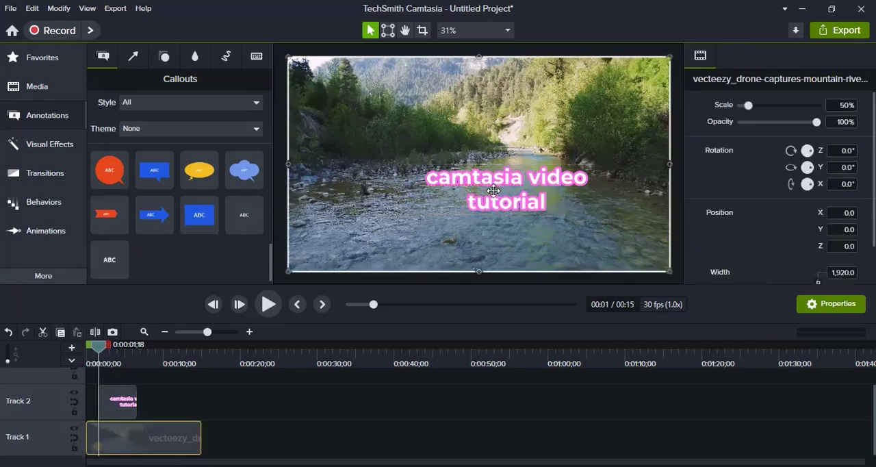
Step: Widen the title's text box to the full frame width and set its font size to 130
{"action": "left_click", "coordinate": [498, 186]}
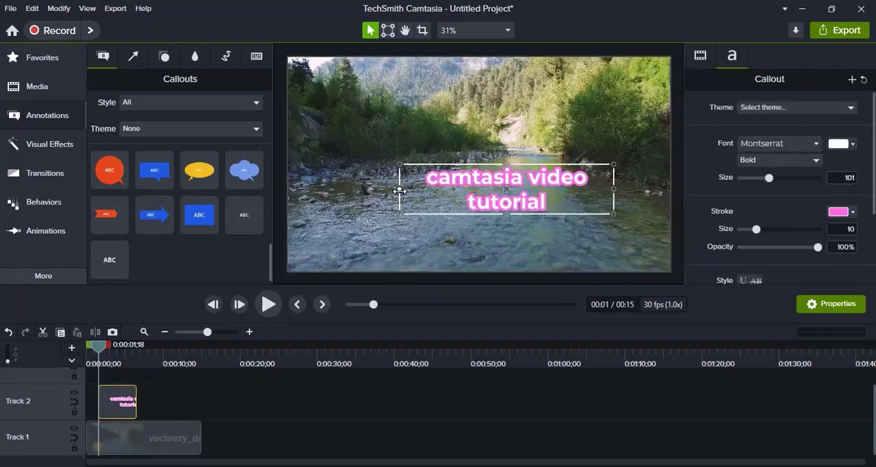
{"action": "left_click_drag", "start_coordinate": [401, 189], "coordinate": [288, 191]}
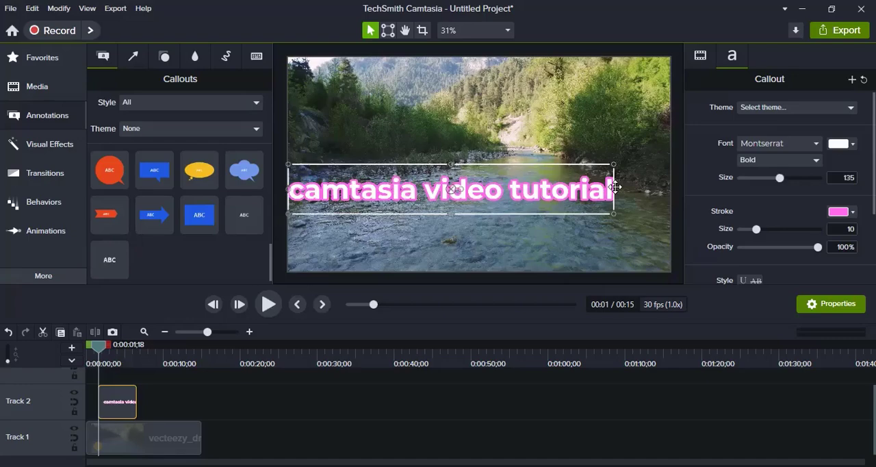
{"action": "left_click_drag", "start_coordinate": [614, 189], "coordinate": [671, 190]}
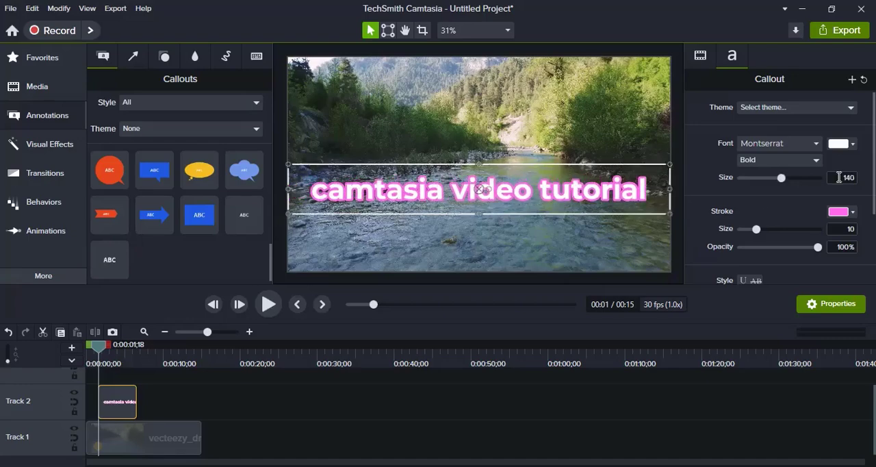
{"action": "left_click_drag", "start_coordinate": [786, 177], "coordinate": [778, 179]}
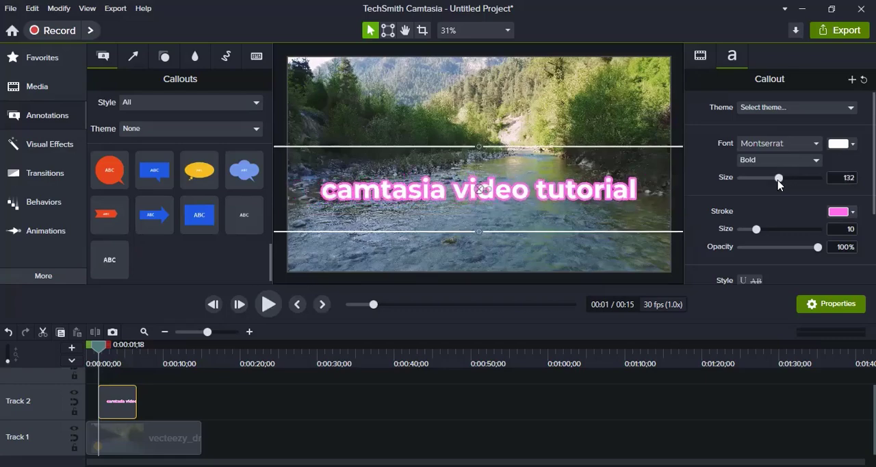
{"action": "left_click", "coordinate": [845, 179]}
{"action": "type", "text": "130"}
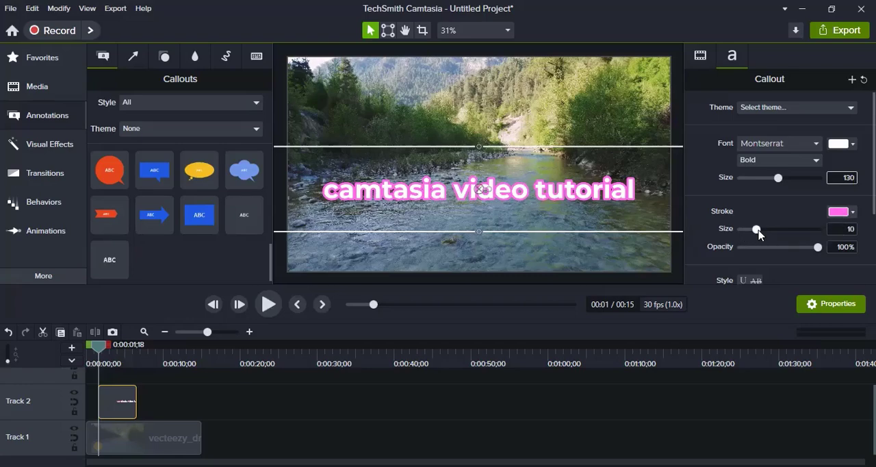
Step: Set the title's stroke size to 14 and change the stroke color to coral red
{"action": "mouse_move", "coordinate": [757, 229]}
{"action": "left_mouse_down"}
{"action": "mouse_move", "coordinate": [743, 233]}
{"action": "mouse_move", "coordinate": [789, 238]}
{"action": "mouse_move", "coordinate": [765, 233]}
{"action": "left_mouse_up"}
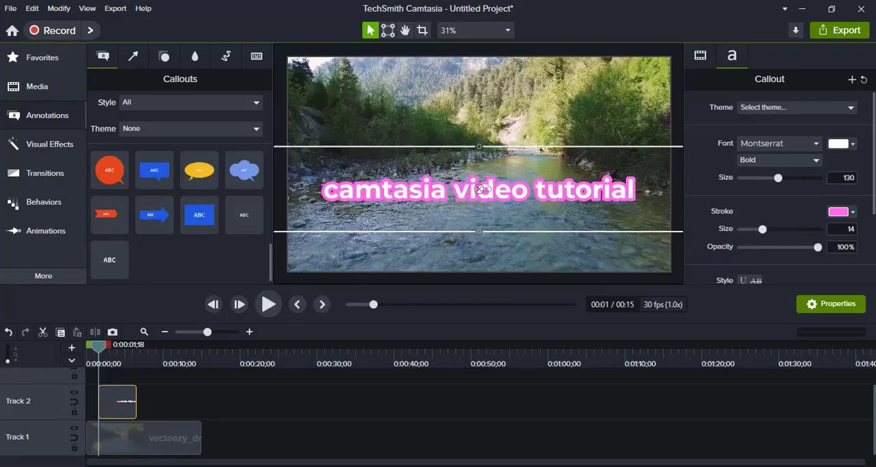
{"action": "left_click", "coordinate": [842, 212]}
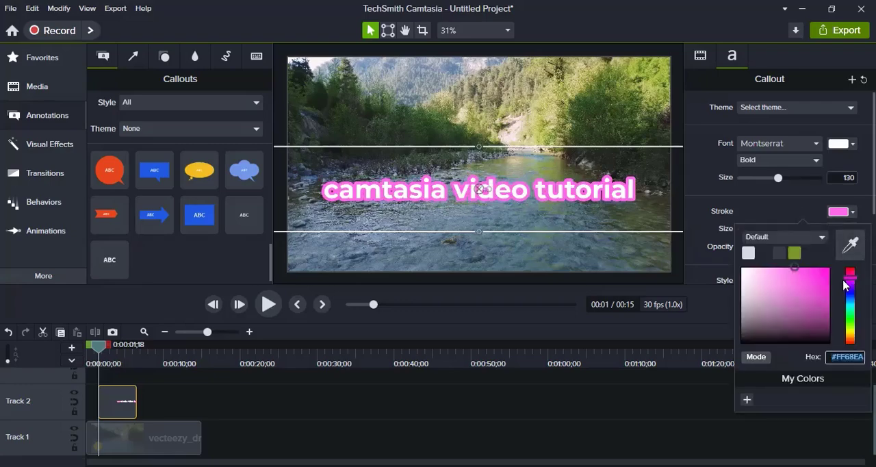
{"action": "left_click_drag", "start_coordinate": [845, 280], "coordinate": [851, 354]}
{"action": "left_click", "coordinate": [443, 113]}
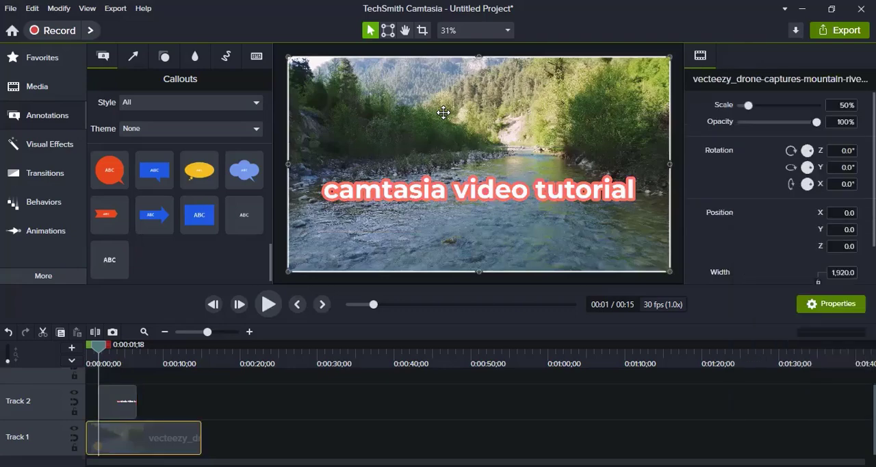
Step: Move the title down to the lower edge of the video frame, keeping it horizontally centered
{"action": "left_click", "coordinate": [456, 194]}
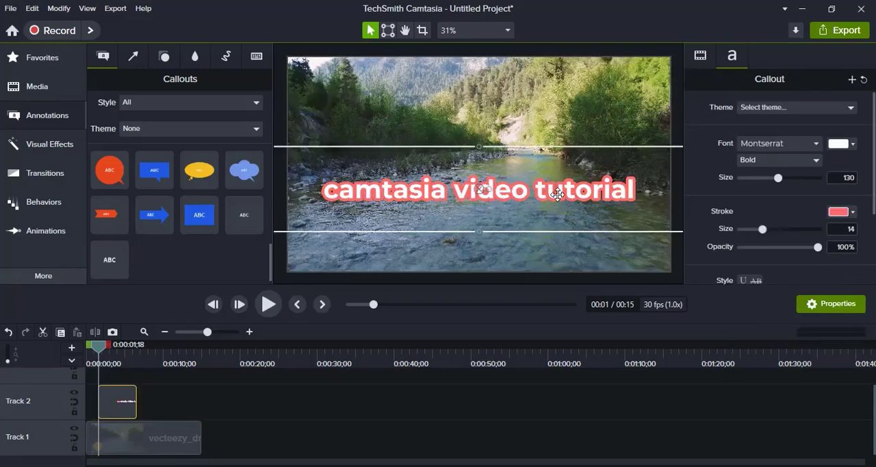
{"action": "left_click_drag", "start_coordinate": [554, 199], "coordinate": [555, 210]}
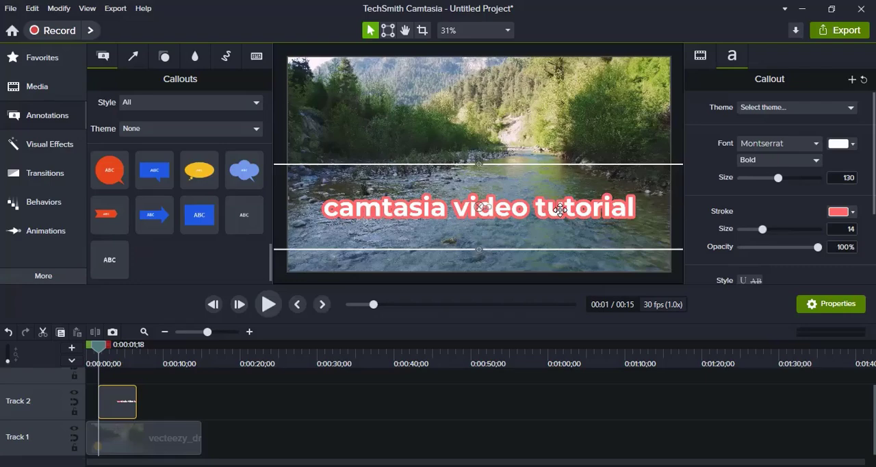
{"action": "left_click_drag", "start_coordinate": [560, 210], "coordinate": [570, 256]}
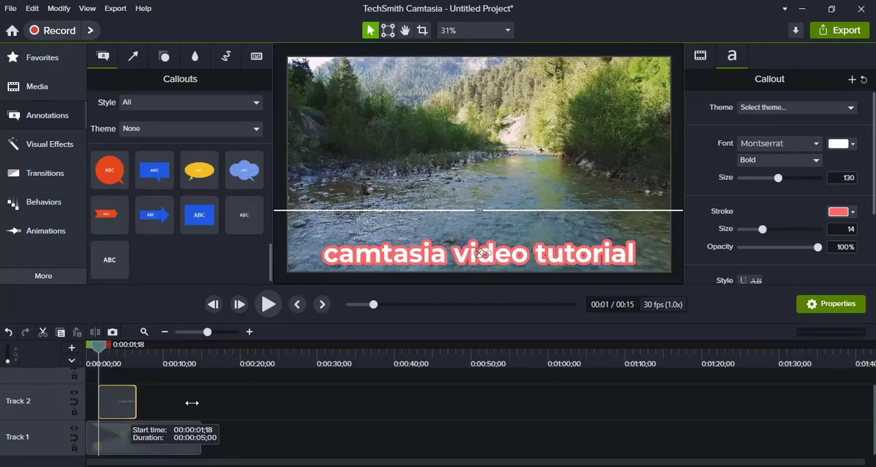
Step: Stretch the text clip on Track 2 at both ends so it spans the entire river video
{"action": "left_click_drag", "start_coordinate": [192, 403], "coordinate": [201, 401]}
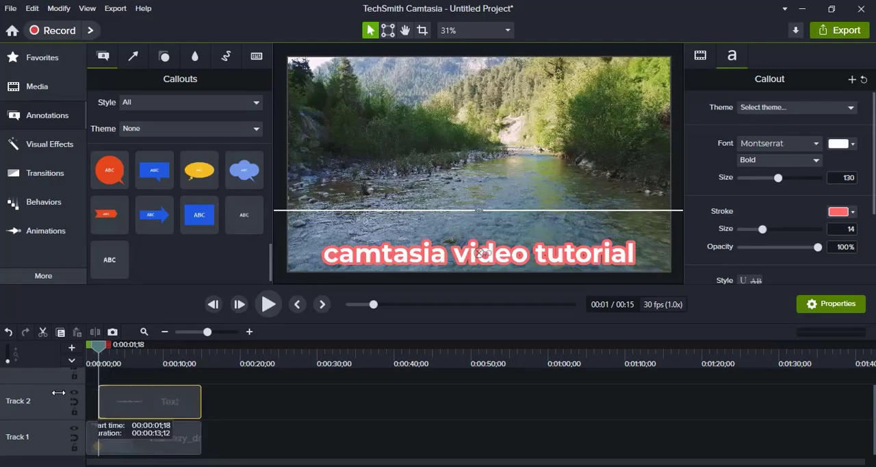
{"action": "left_click_drag", "start_coordinate": [58, 393], "coordinate": [87, 400]}
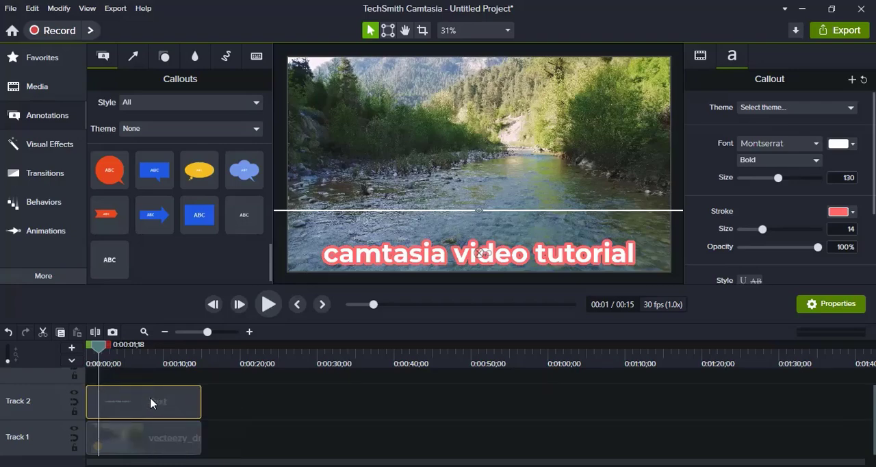
Step: Set the text clip's duration to 10 seconds and move it to start at the playhead, at 0:00:01;18
{"action": "right_click", "coordinate": [151, 403]}
{"action": "left_click", "coordinate": [202, 348]}
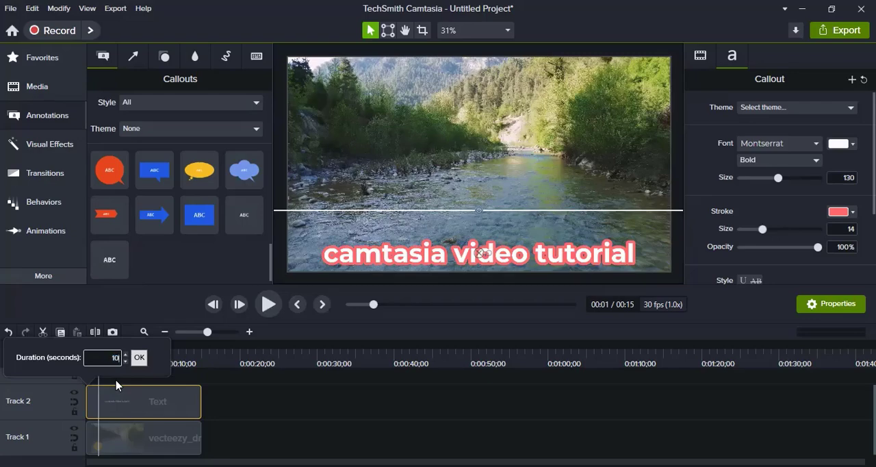
{"action": "key", "text": "Return"}
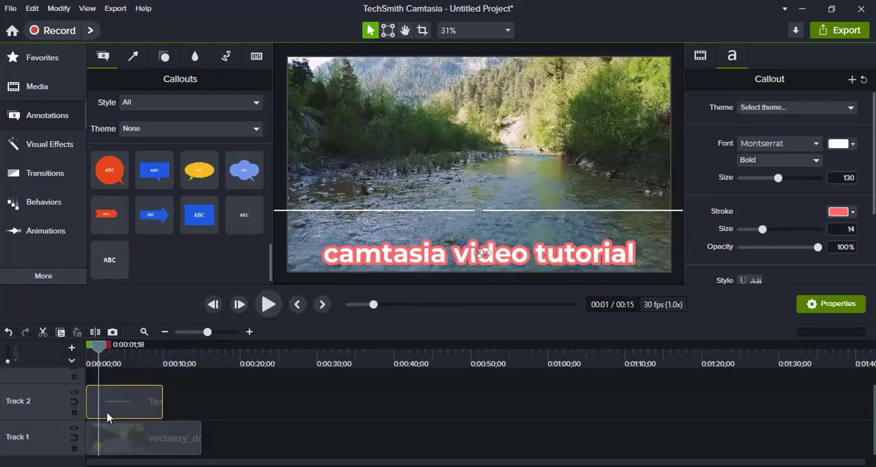
{"action": "left_click_drag", "start_coordinate": [107, 416], "coordinate": [146, 404]}
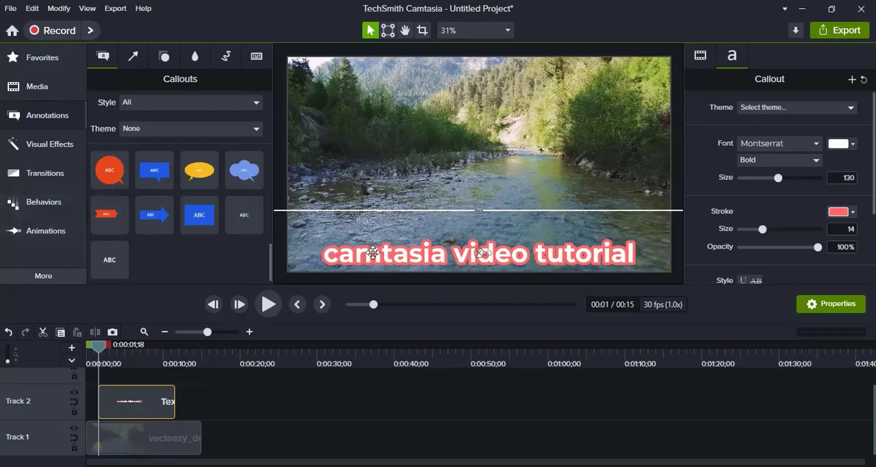
Step: Open the library of Behaviors presets for animating the title text
{"action": "left_click", "coordinate": [28, 203]}
{"action": "left_click", "coordinate": [28, 203]}
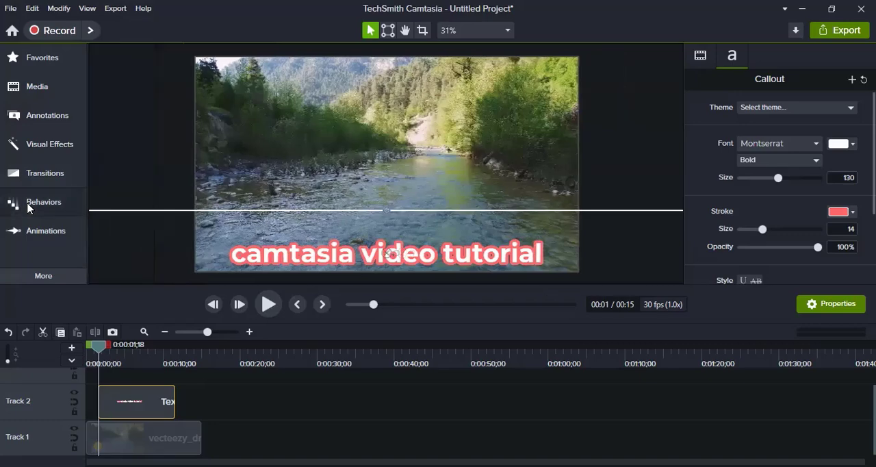
{"action": "left_click", "coordinate": [28, 204]}
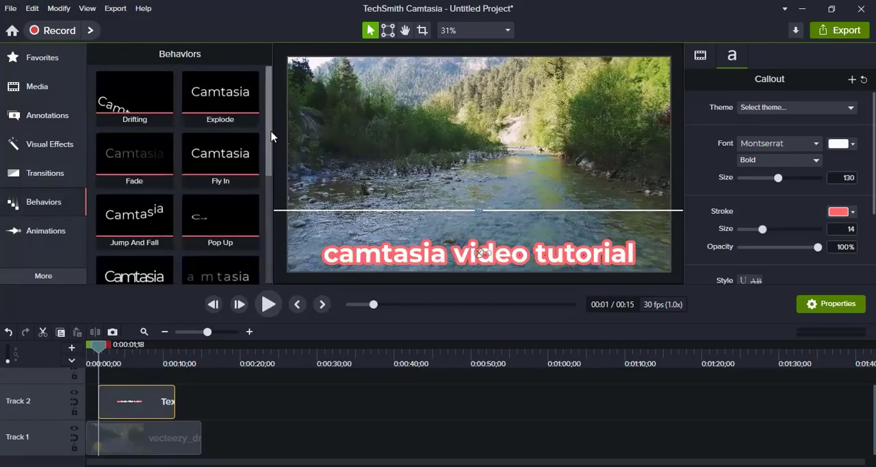
{"action": "left_click_drag", "start_coordinate": [272, 132], "coordinate": [287, 101]}
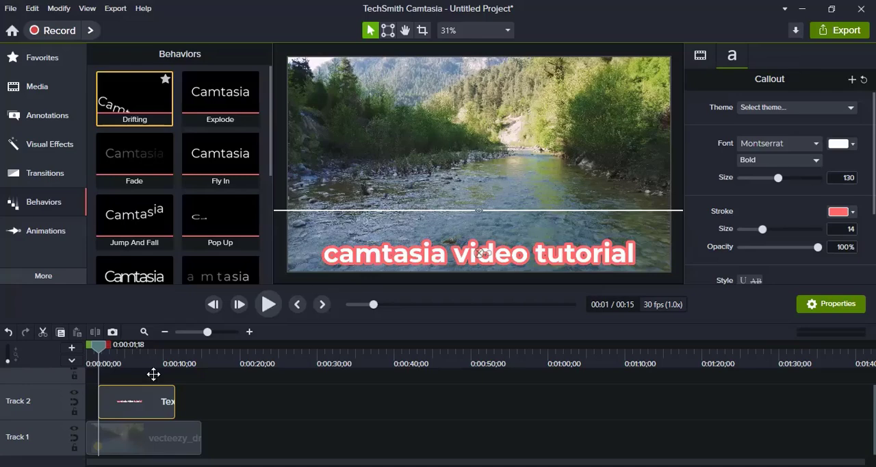
Step: Apply the Drifting behavior to the title clip on Track 2, expand its effects, and preview the animation from just before the title starts
{"action": "left_click_drag", "start_coordinate": [152, 396], "coordinate": [152, 398]}
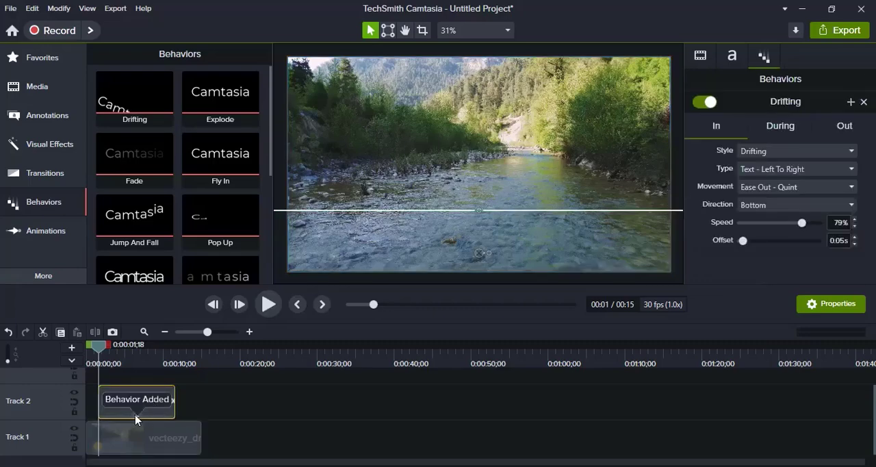
{"action": "left_click", "coordinate": [137, 416]}
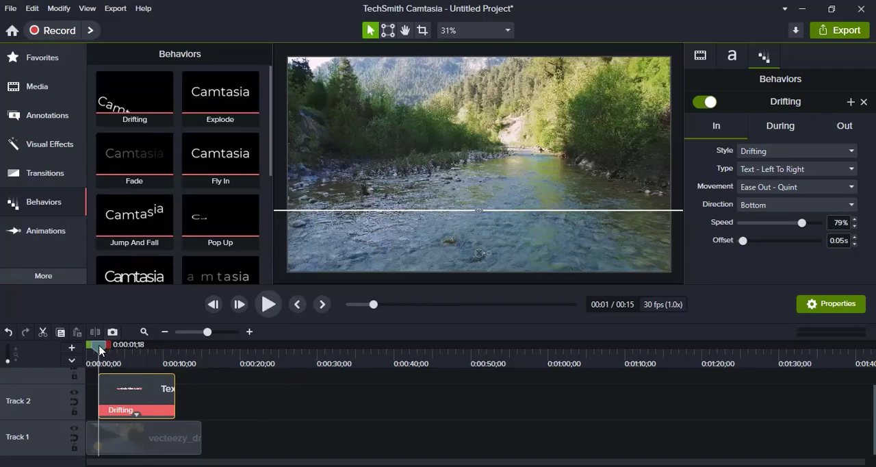
{"action": "left_click_drag", "start_coordinate": [99, 347], "coordinate": [95, 352]}
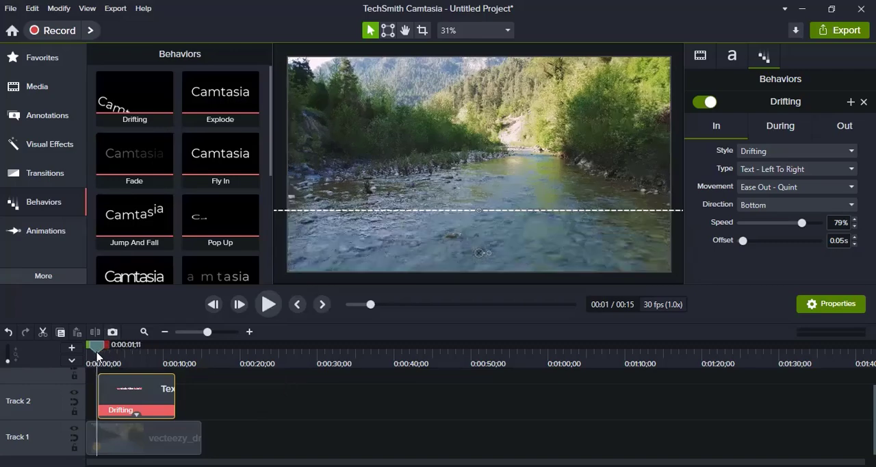
{"action": "left_click", "coordinate": [269, 305]}
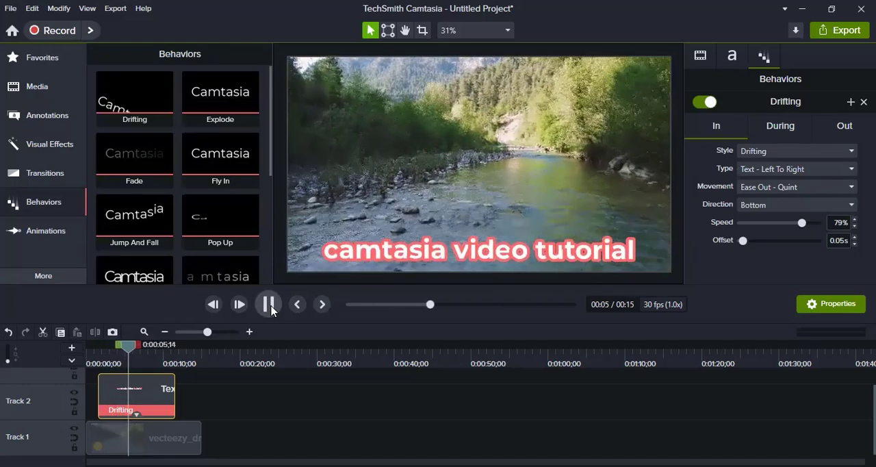
{"action": "left_click", "coordinate": [269, 305]}
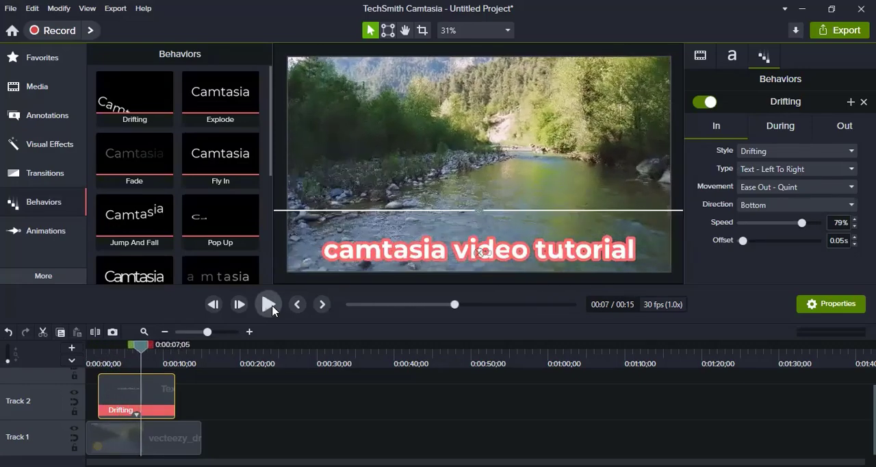
Step: Delete the Drifting behavior from the title clip
{"action": "left_click", "coordinate": [115, 412]}
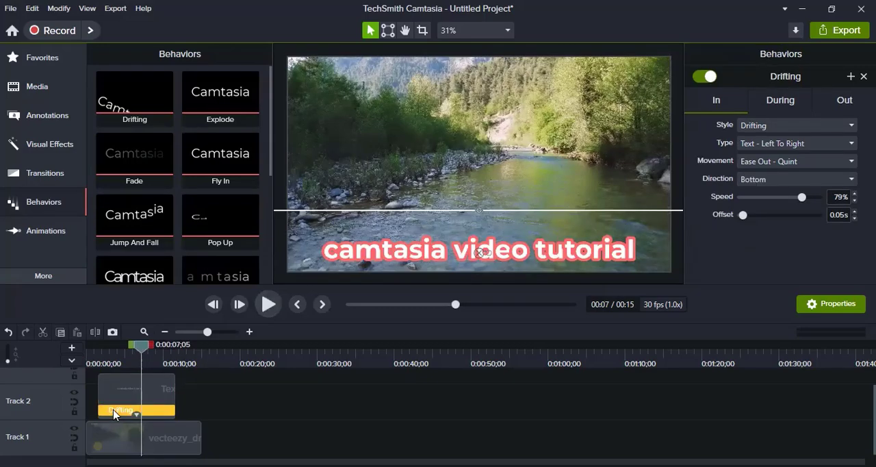
{"action": "key", "text": "Delete"}
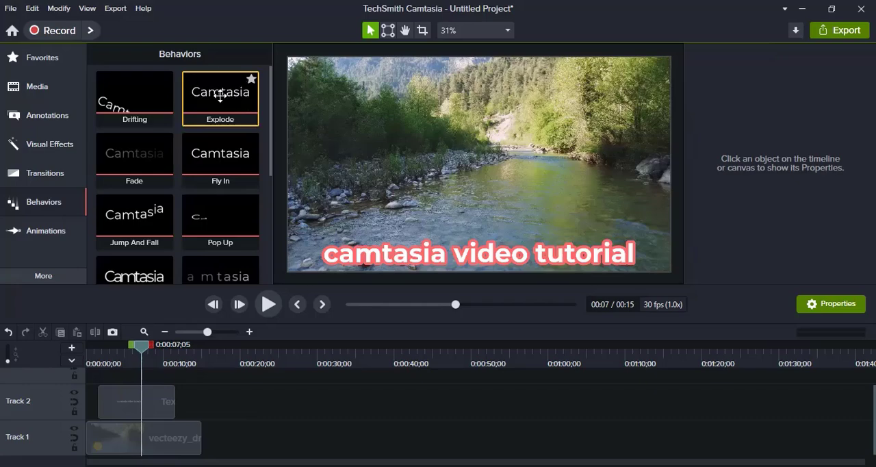
Step: Apply the Explode behavior to the title clip, expand its effects, and play the animation from before the title starts
{"action": "left_click_drag", "start_coordinate": [219, 92], "coordinate": [152, 397]}
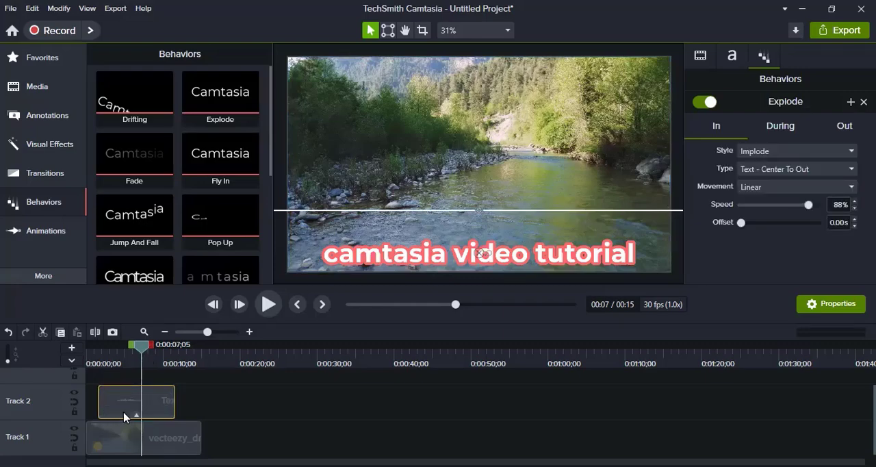
{"action": "left_click", "coordinate": [137, 415]}
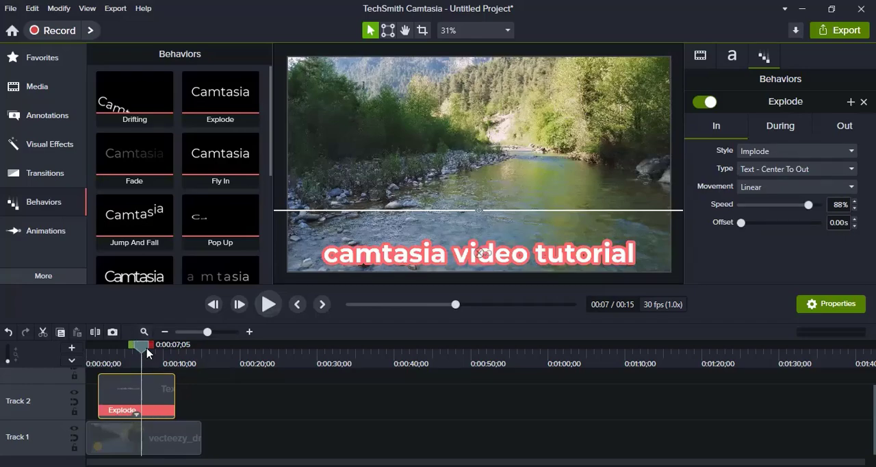
{"action": "left_click_drag", "start_coordinate": [137, 353], "coordinate": [89, 362]}
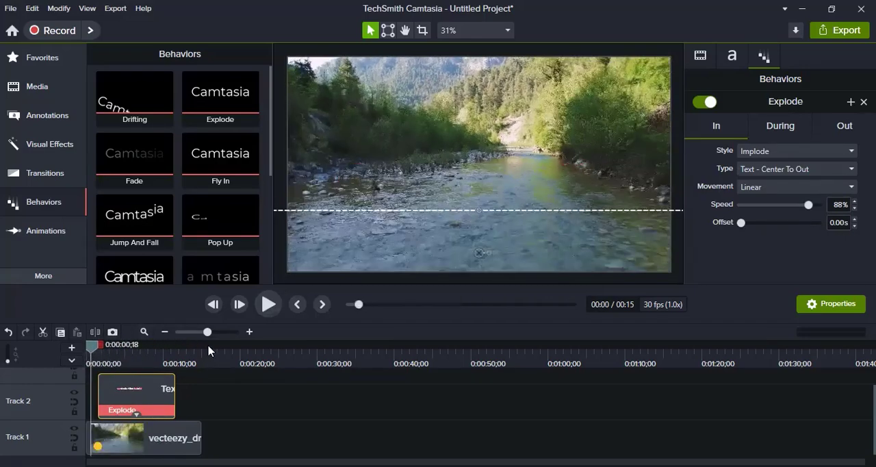
{"action": "left_click", "coordinate": [268, 305]}
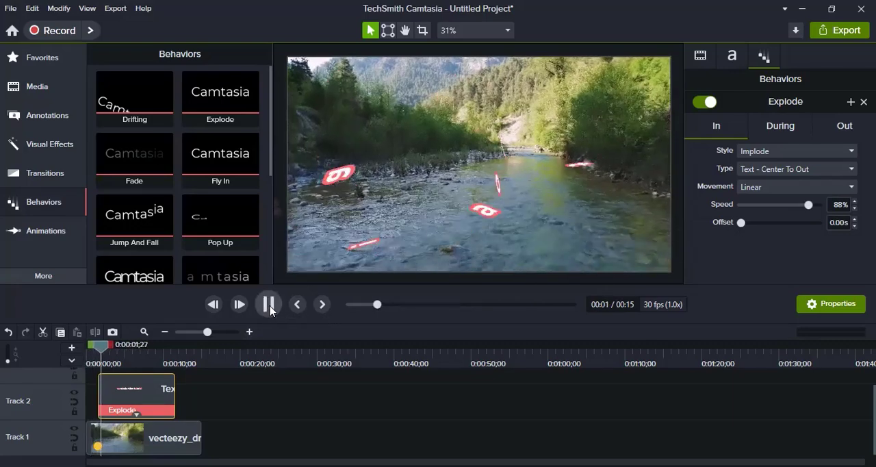
Step: Stop the preview and delete the Explode behavior from the title clip
{"action": "left_click", "coordinate": [171, 408]}
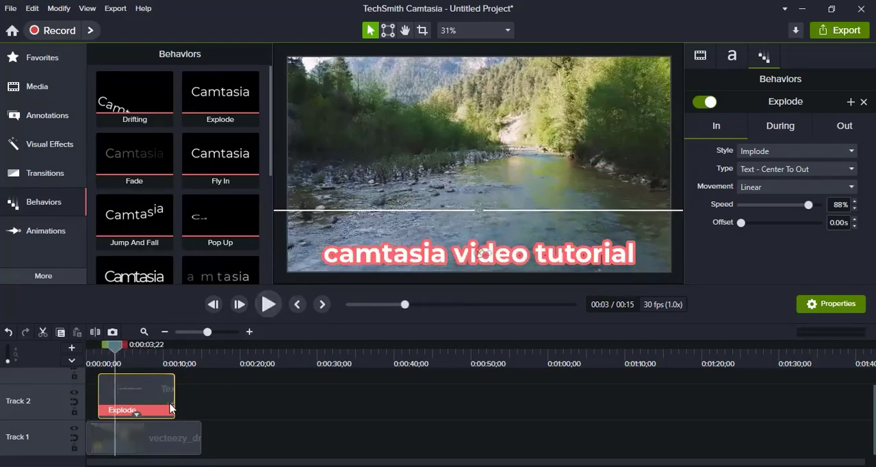
{"action": "left_click", "coordinate": [162, 411]}
{"action": "key", "text": "Delete"}
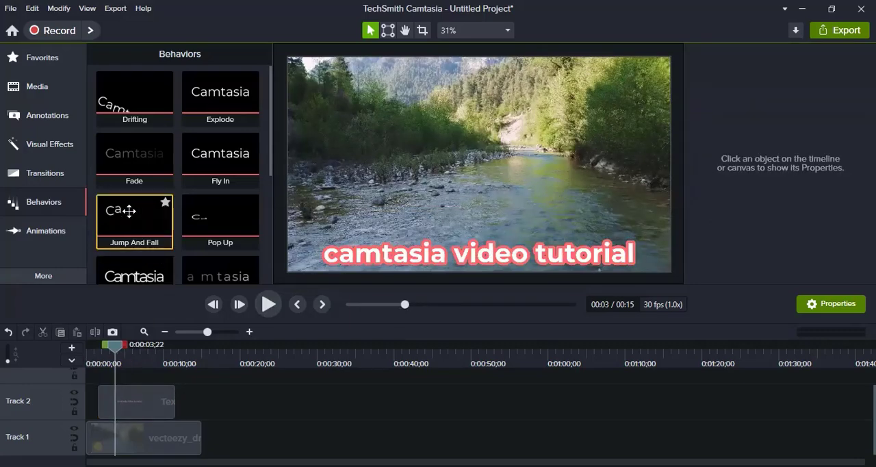
Step: Apply the Jump And Fall behavior to the title clip and preview the animation from before the title starts
{"action": "left_click_drag", "start_coordinate": [129, 212], "coordinate": [134, 402]}
{"action": "left_click_drag", "start_coordinate": [115, 348], "coordinate": [90, 366]}
{"action": "left_click", "coordinate": [268, 304]}
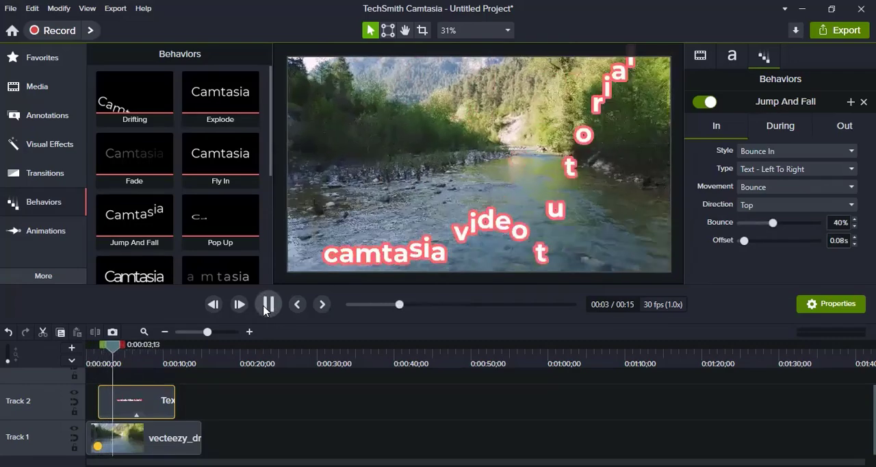
{"action": "left_click", "coordinate": [268, 304]}
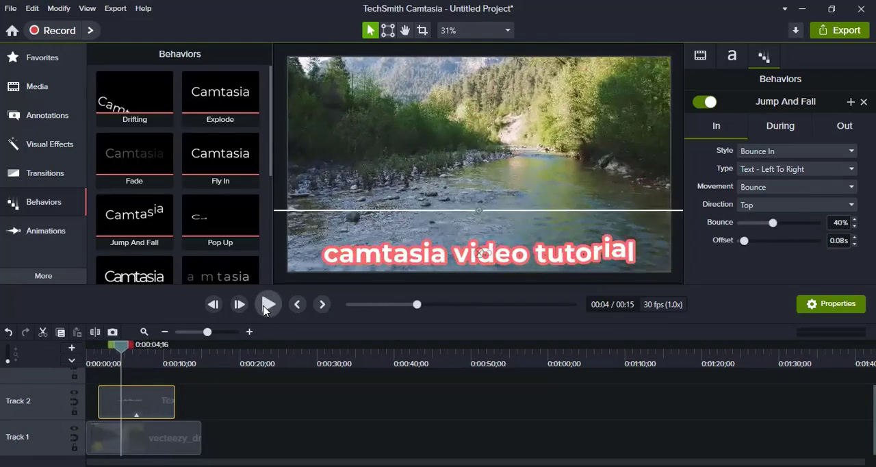